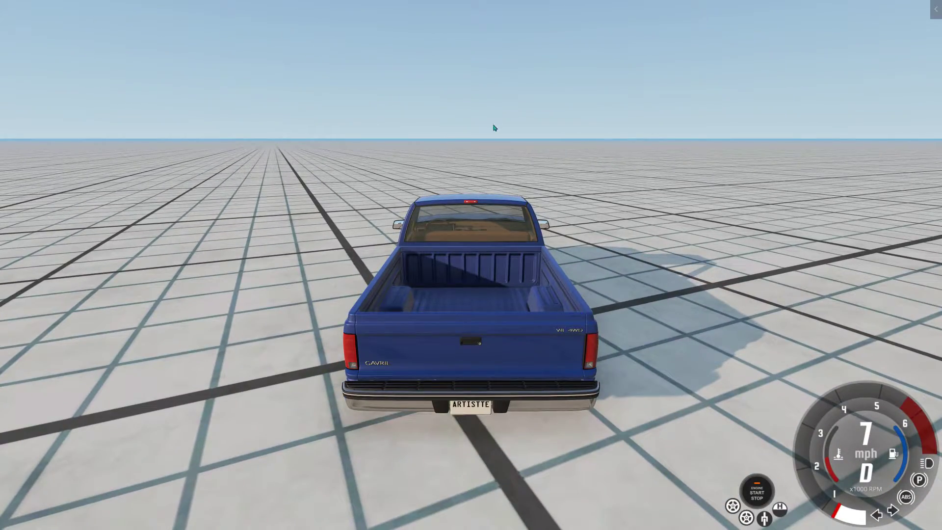
# Step: Check the Video capture settings in the GeForce Experience overlay from the desktop, then close the overlay
pyautogui.press('super+d')
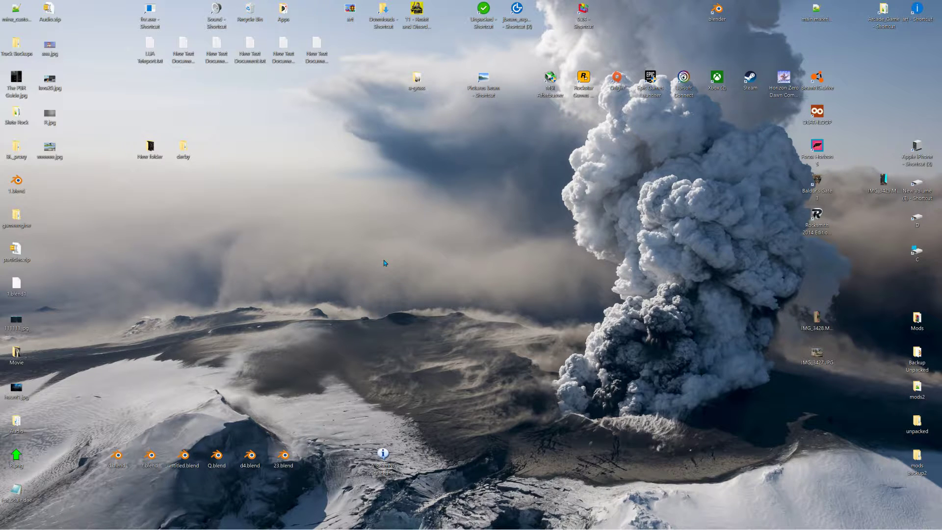
pyautogui.hotkey('alt', 'z')
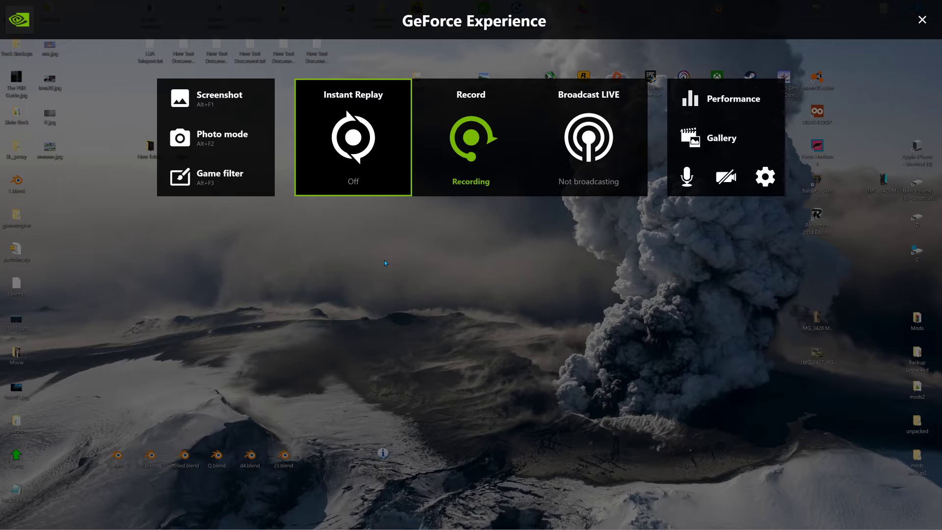
pyautogui.click(766, 177)
pyautogui.scroll(-2, 441, 319)
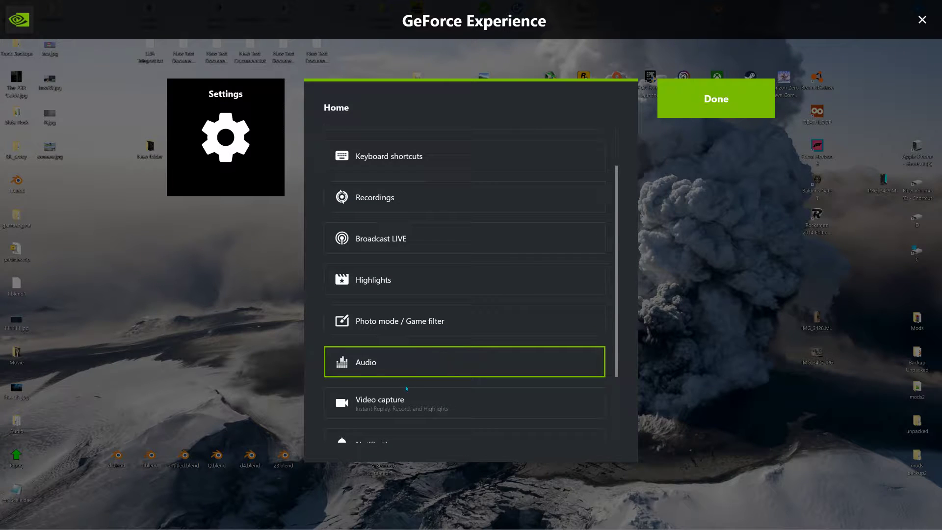
pyautogui.click(405, 400)
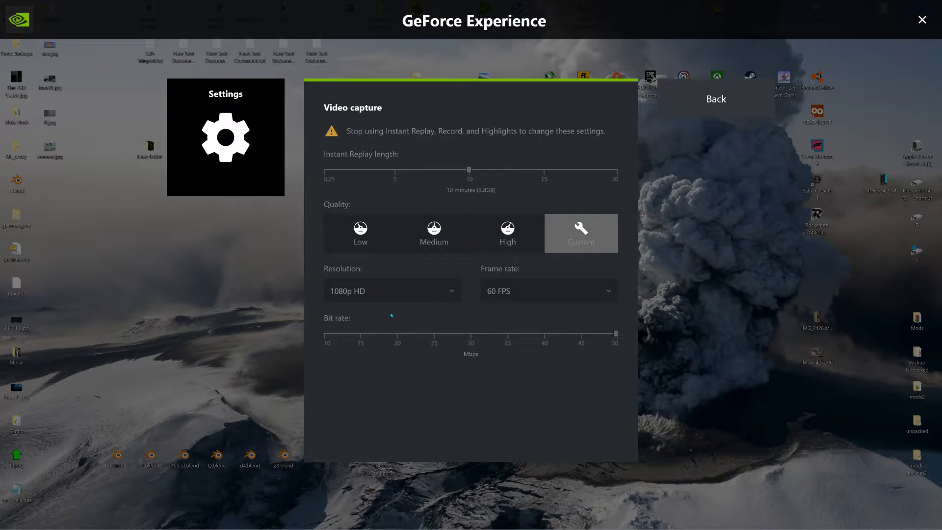
pyautogui.click(717, 114)
pyautogui.click(717, 112)
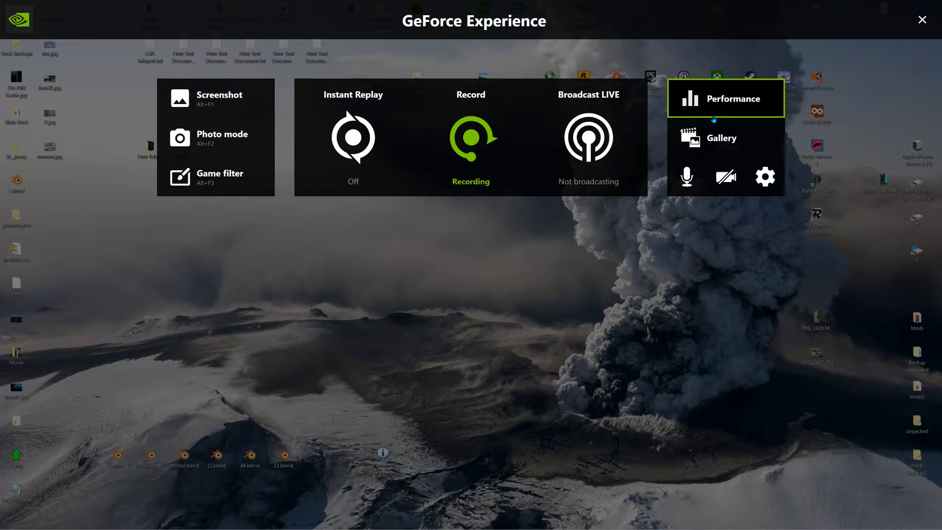
pyautogui.click(922, 19)
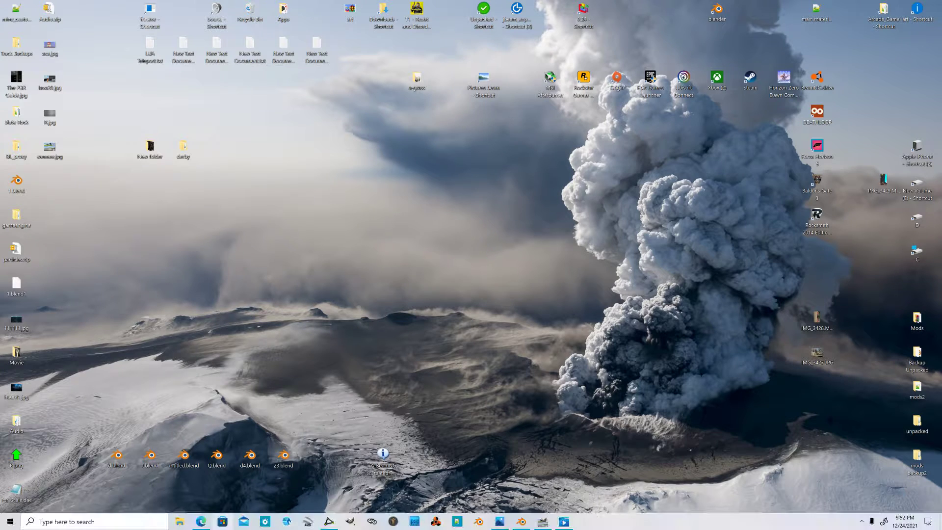
# Step: In File Explorer, go to E:\videos from youtube\BeamNG.drive and select the recording Beamng.drive 2021.12.24 - 21.51.11.14.mp4
pyautogui.click(179, 521)
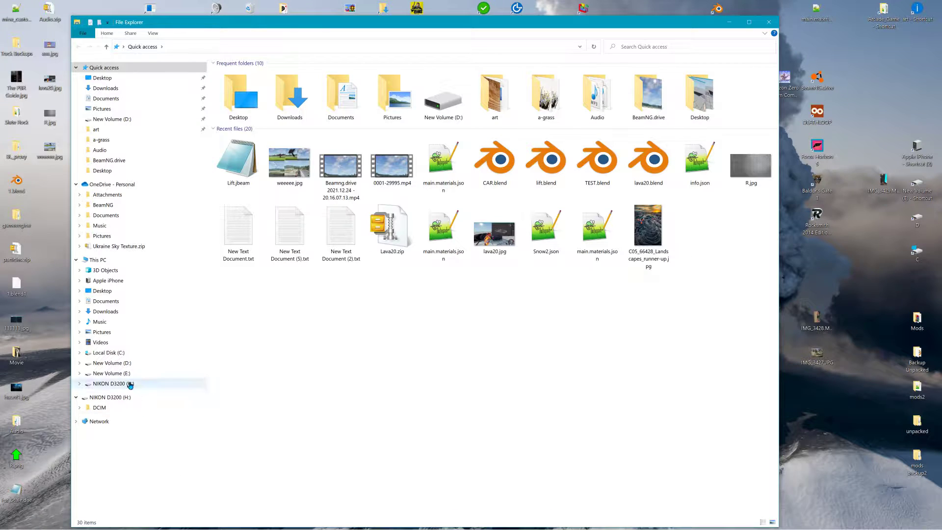
pyautogui.click(120, 374)
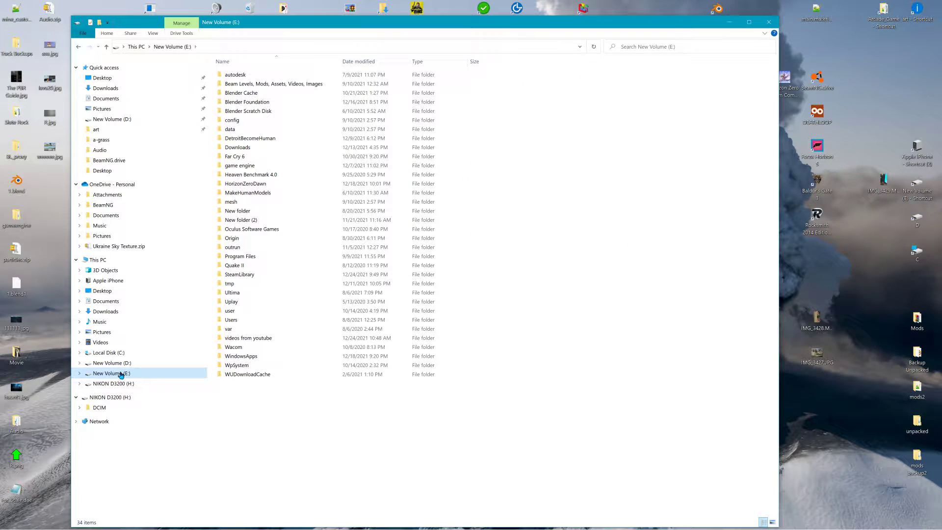
pyautogui.doubleClick(244, 342)
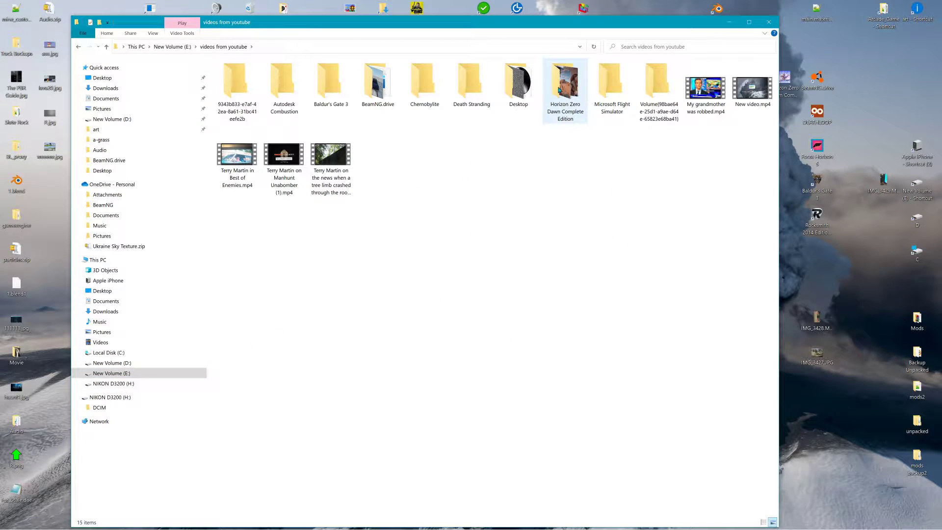
pyautogui.doubleClick(379, 85)
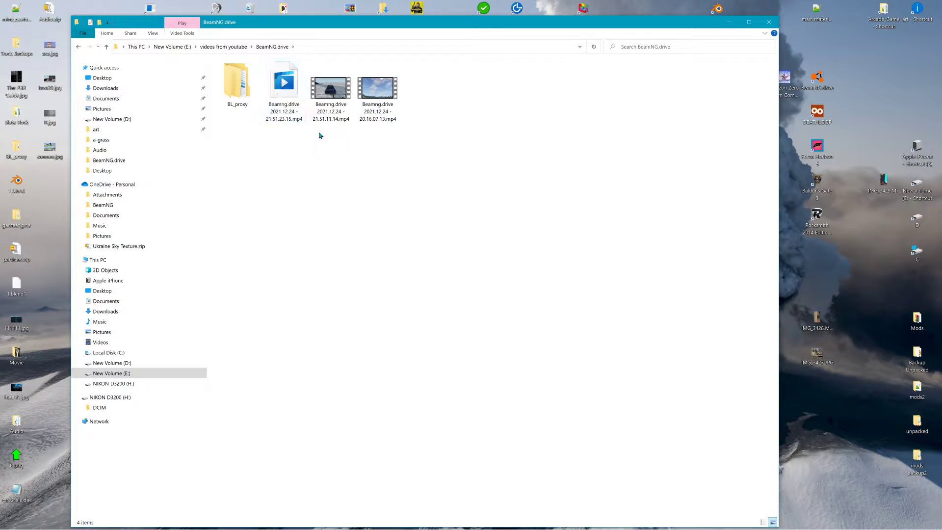
pyautogui.click(335, 95)
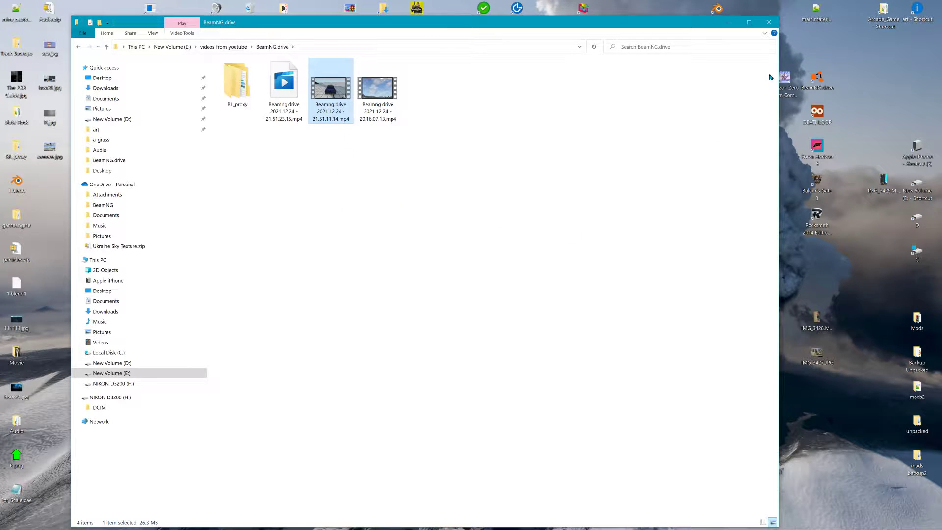
# Step: Launch Blender from the desktop and start a new Video Editing project
pyautogui.moveTo(652, 27); pyautogui.dragTo(661, 44)
pyautogui.doubleClick(718, 17)
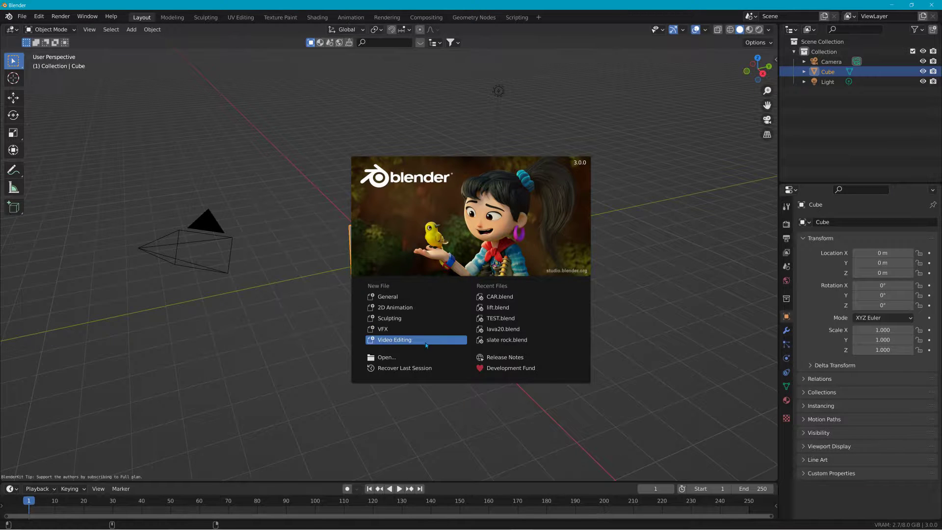
pyautogui.click(419, 341)
# Step: Bring Beamng.drive 2021.12.24 - 21.51.11.14.mp4 from File Explorer into Blender's sequencer at frame 1, on channels 1 and 2
pyautogui.hotkey('alt', 'Tab')
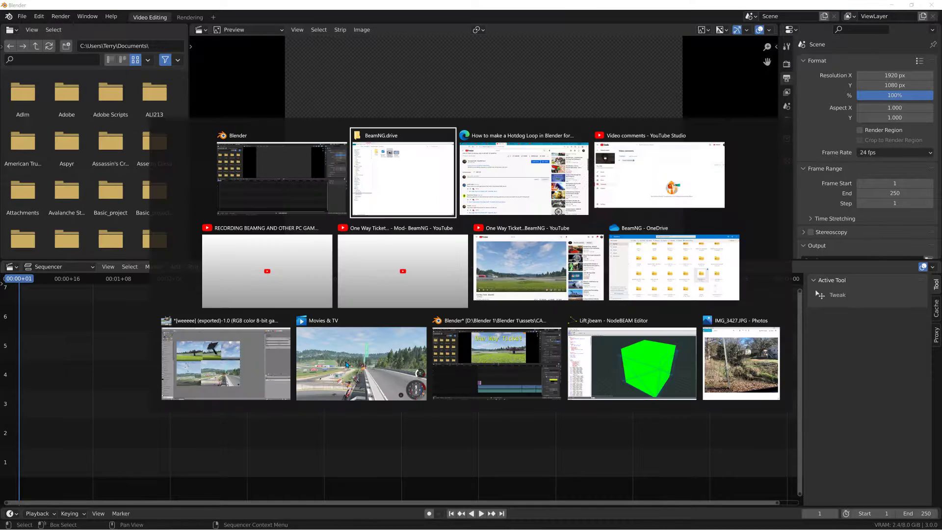
pyautogui.press('super+Right')
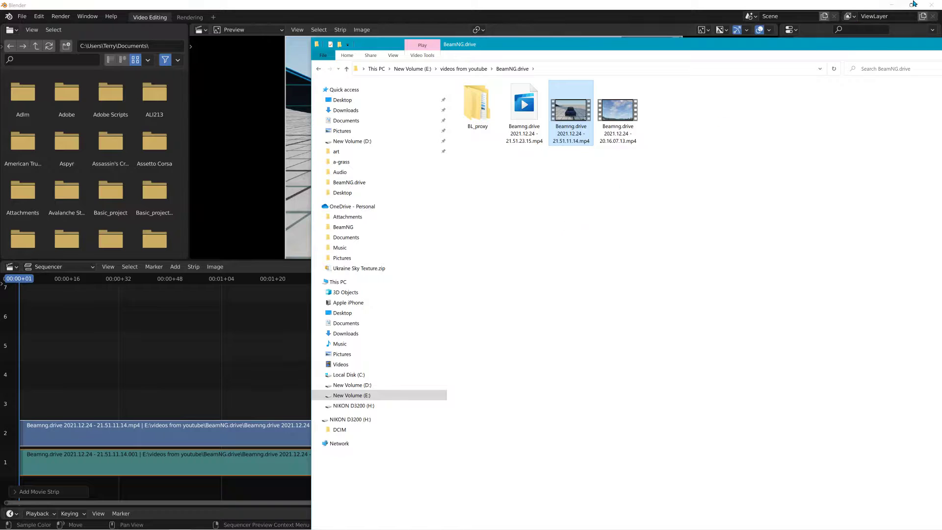
pyautogui.moveTo(887, 48); pyautogui.dragTo(645, 74)
pyautogui.click(731, 69)
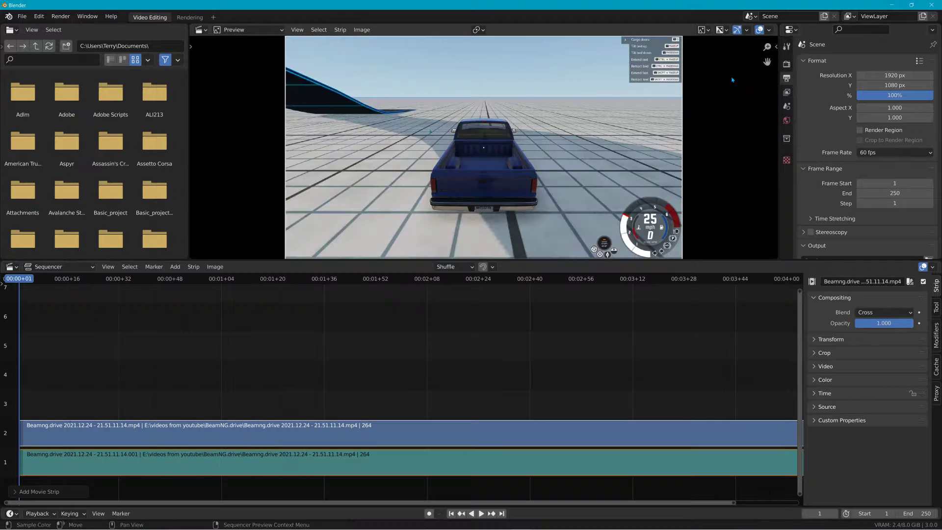
pyautogui.scroll(-2, 635, 408)
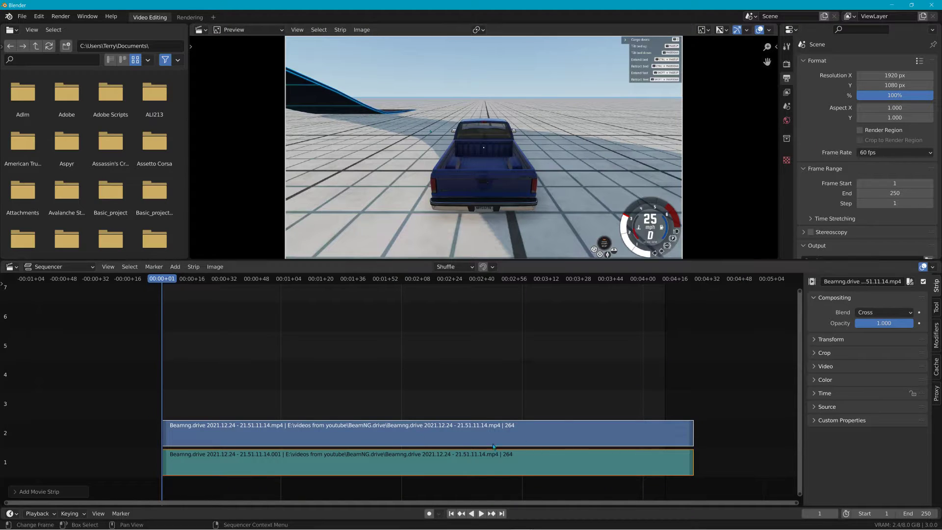
# Step: Expand the movie strip's transform settings and check the output's horizontal resolution
pyautogui.click(413, 432)
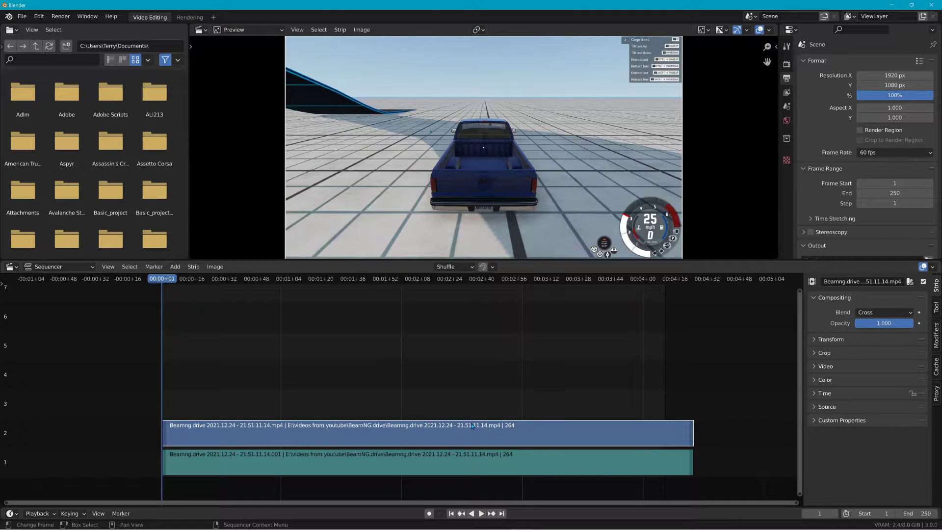
pyautogui.click(814, 341)
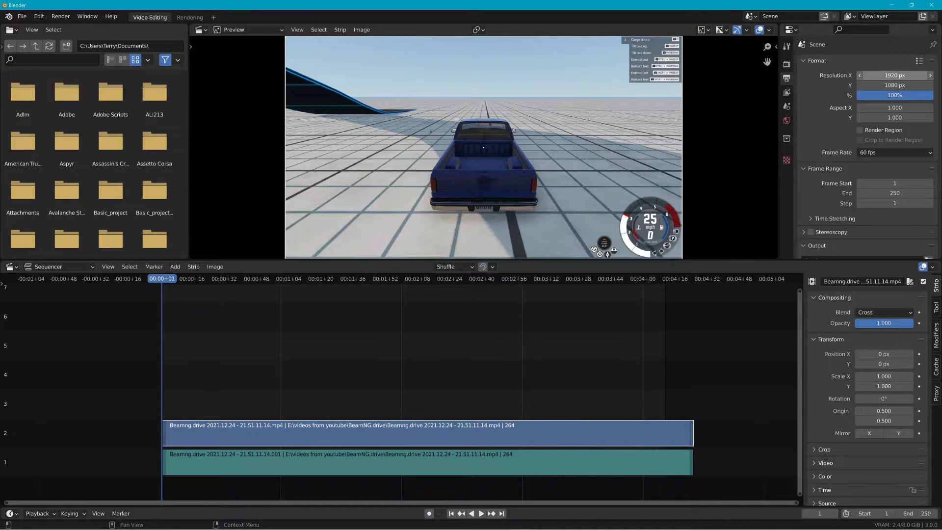
pyautogui.doubleClick(891, 76)
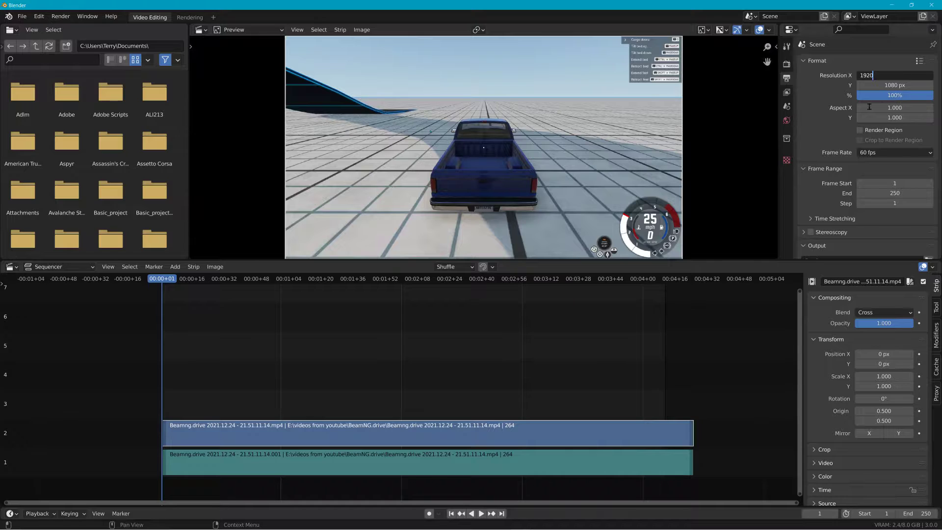
pyautogui.press('Return')
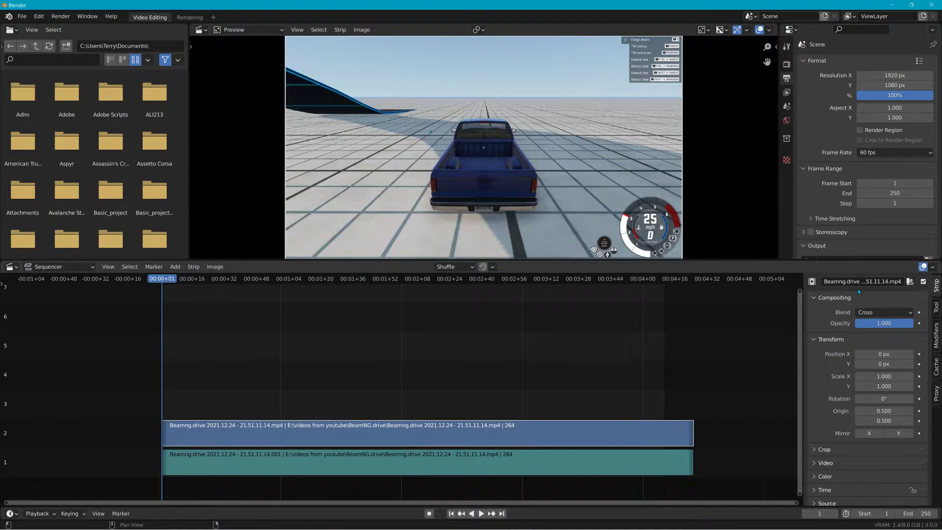
# Step: Expand the output's encoding settings and set the video output quality to Perceptually Lossless
pyautogui.scroll(-5, 861, 238)
pyautogui.scroll(-1, 868, 226)
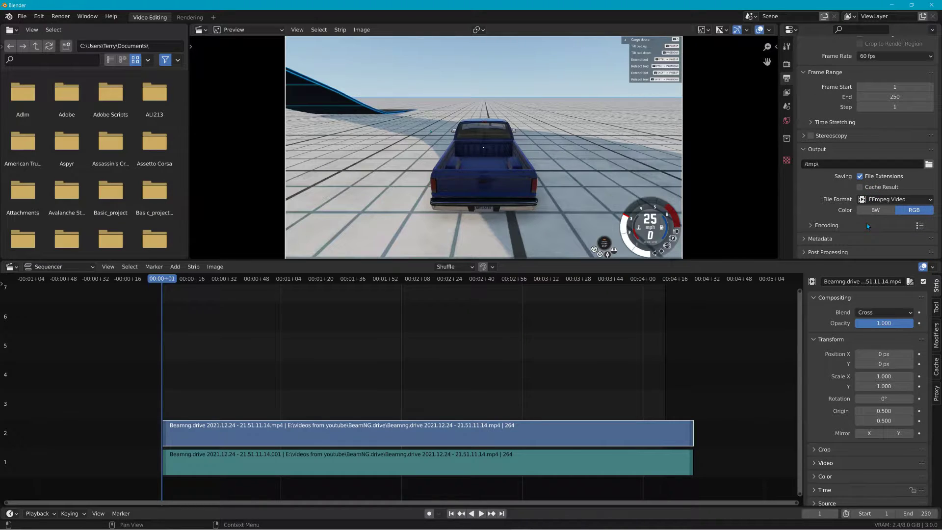
pyautogui.click(818, 224)
pyautogui.scroll(-4, 860, 223)
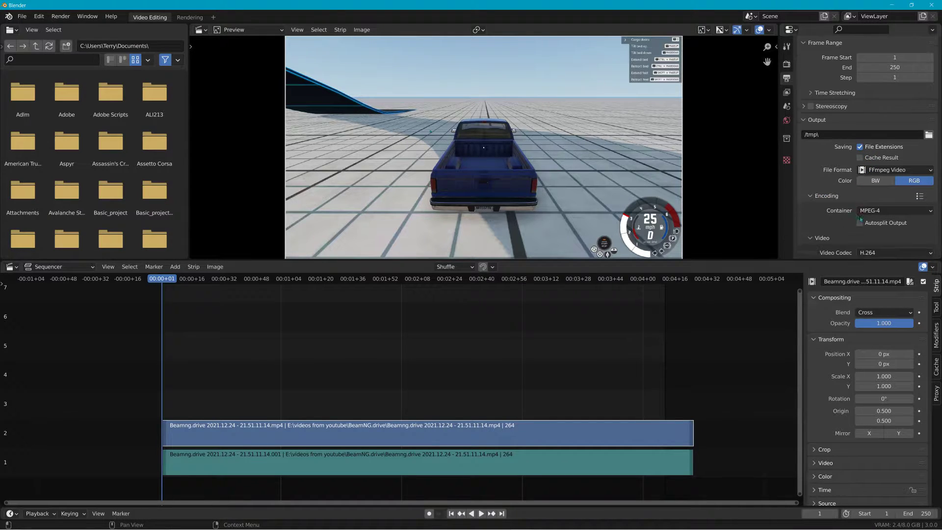
pyautogui.scroll(-2, 861, 223)
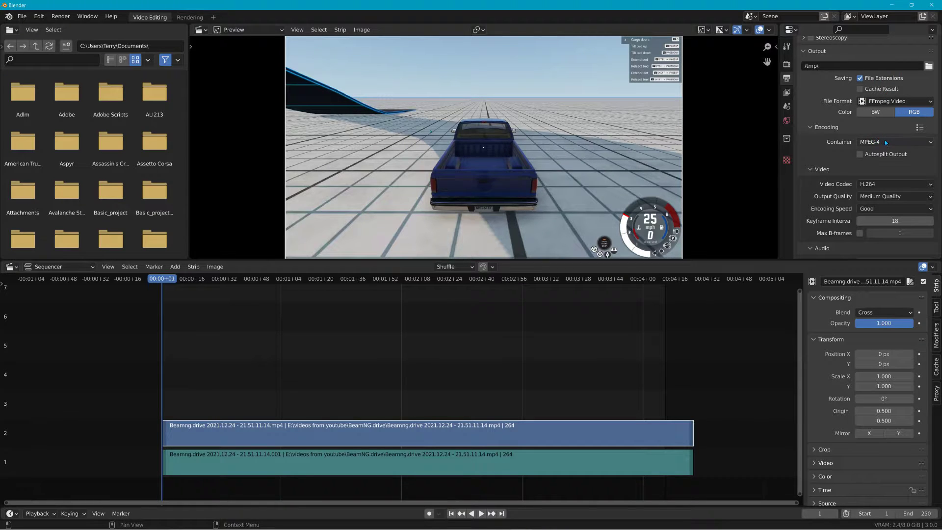
pyautogui.click(887, 196)
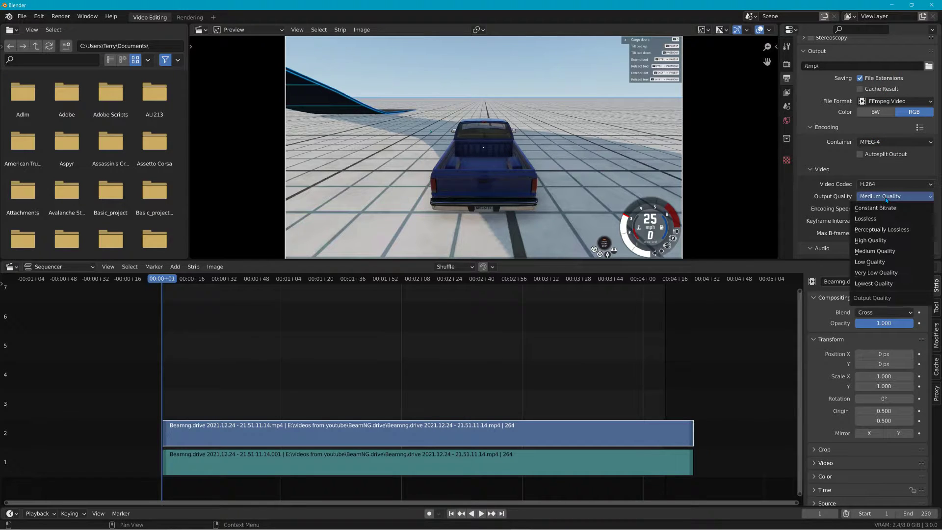
pyautogui.click(872, 229)
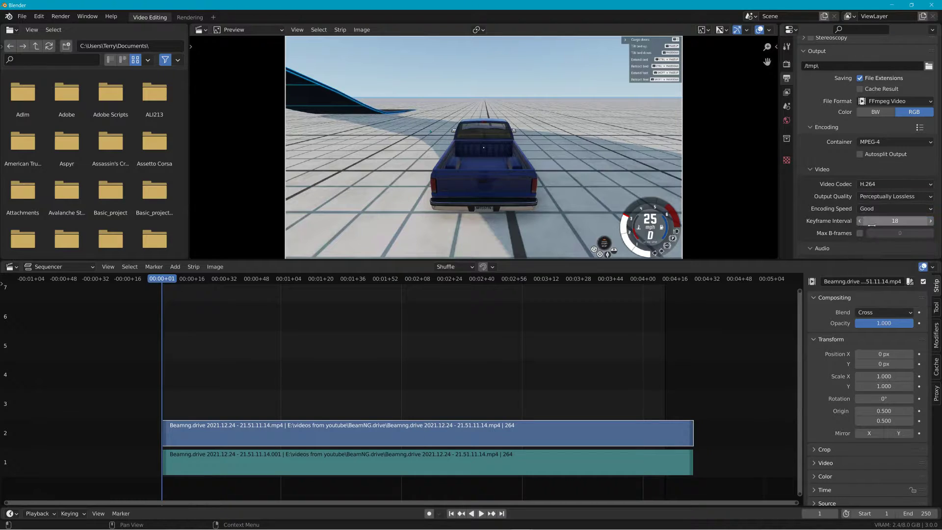
# Step: Review the remaining encoding and strip settings, and set the frame range's end to 263
pyautogui.scroll(-2, 884, 219)
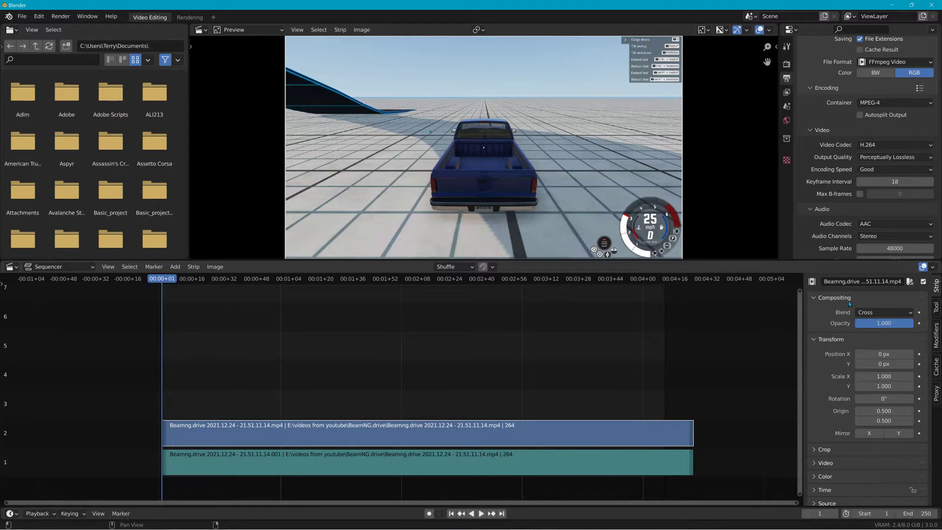
pyautogui.scroll(-1, 846, 322)
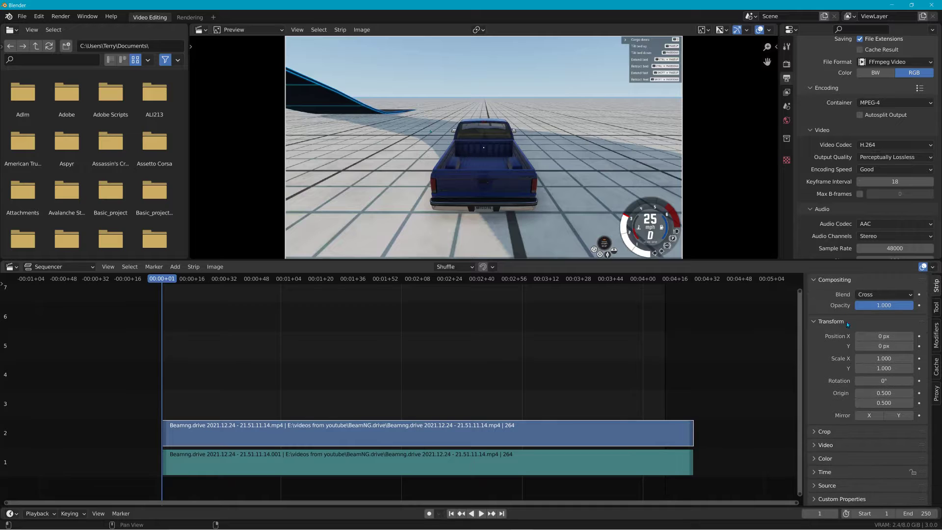
pyautogui.scroll(-3, 859, 204)
pyautogui.scroll(5, 855, 181)
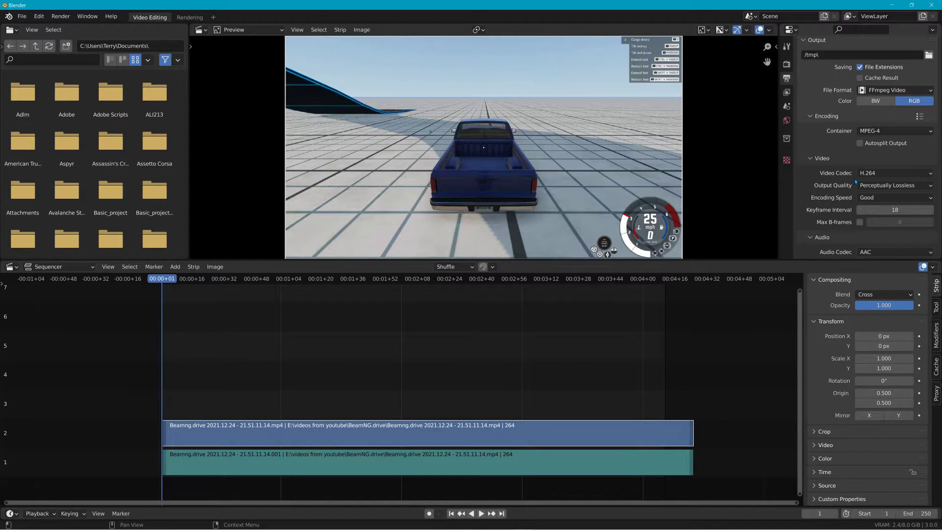
pyautogui.scroll(6, 856, 182)
pyautogui.moveTo(883, 105)
pyautogui.mouseDown()
pyautogui.moveTo(902, 105)
pyautogui.moveTo(876, 105)
pyautogui.moveTo(889, 105)
pyautogui.mouseUp()
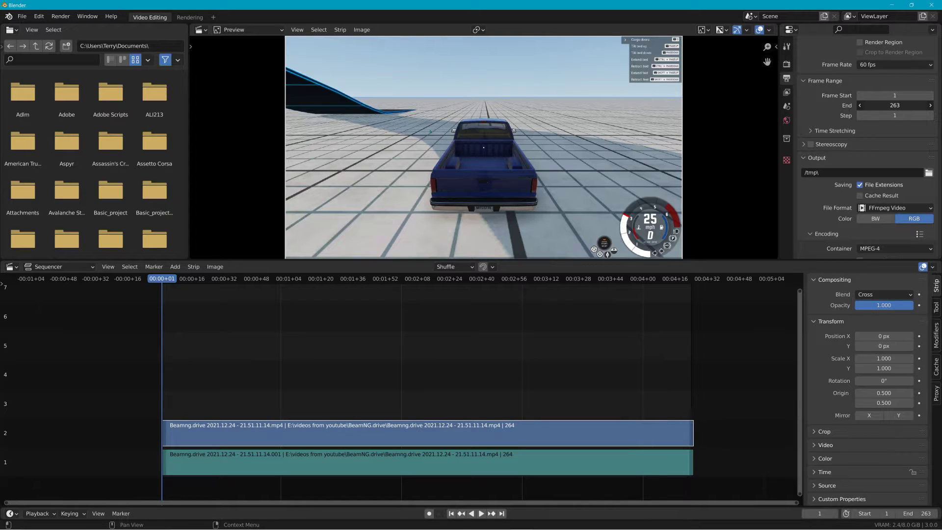
# Step: Split both the movie and sound strips at 00:01+24 (frame 84)
pyautogui.press('space')
pyautogui.moveTo(208, 281); pyautogui.dragTo(329, 310)
pyautogui.moveTo(358, 389); pyautogui.dragTo(304, 493)
pyautogui.rightClick(287, 277)
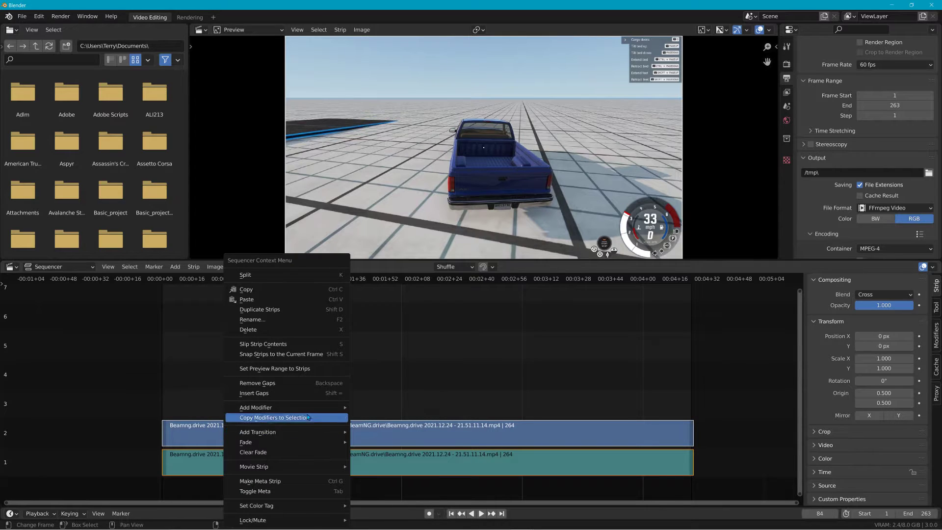
pyautogui.click(286, 276)
# Step: Move the second half of the movie and sound onto channels 4 and 3, overlapping the end of the first half
pyautogui.press('g')
pyautogui.click(357, 397)
pyautogui.press('g')
pyautogui.click(312, 359)
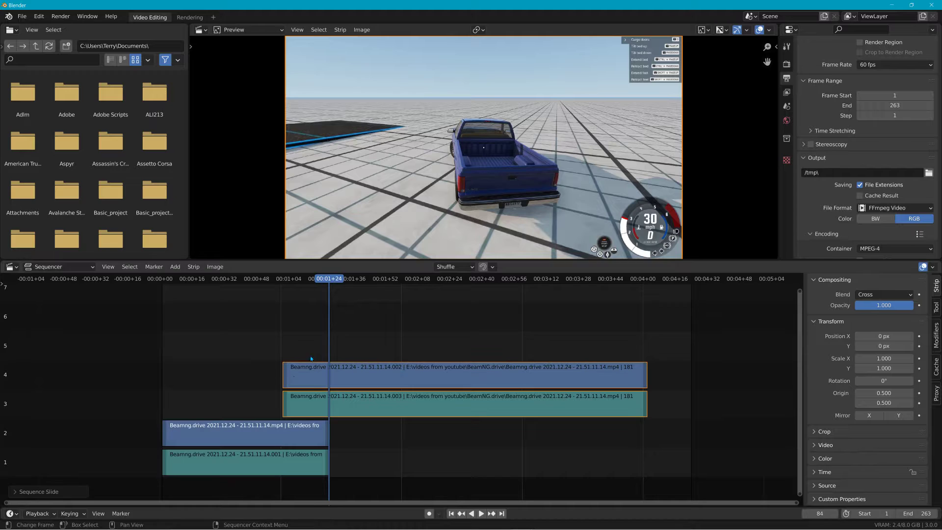
# Step: Add a Cross transition between the movie strips on channels 2 and 4
pyautogui.click(285, 415)
pyautogui.click(281, 426)
pyautogui.keyDown('shift'); pyautogui.click(304, 382); pyautogui.keyUp('shift')
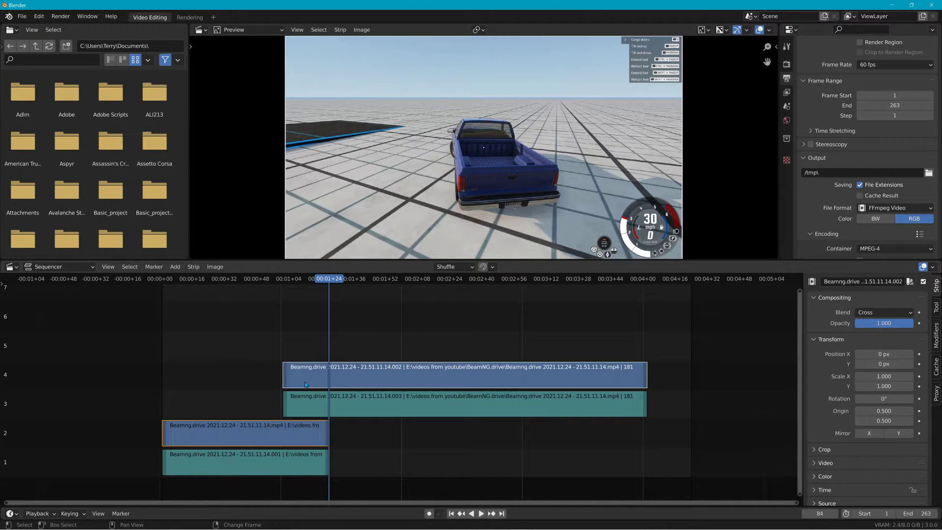
pyautogui.click(153, 266)
pyautogui.moveTo(141, 270)
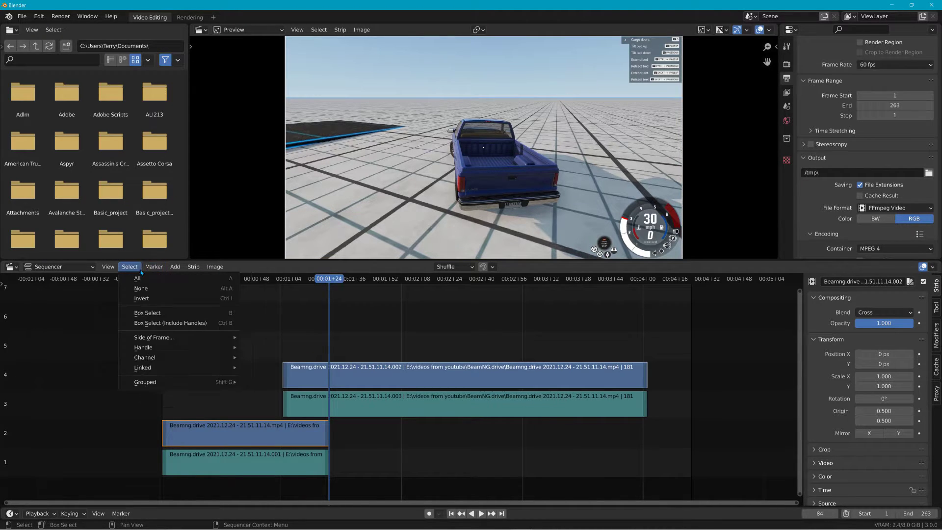
pyautogui.moveTo(175, 267)
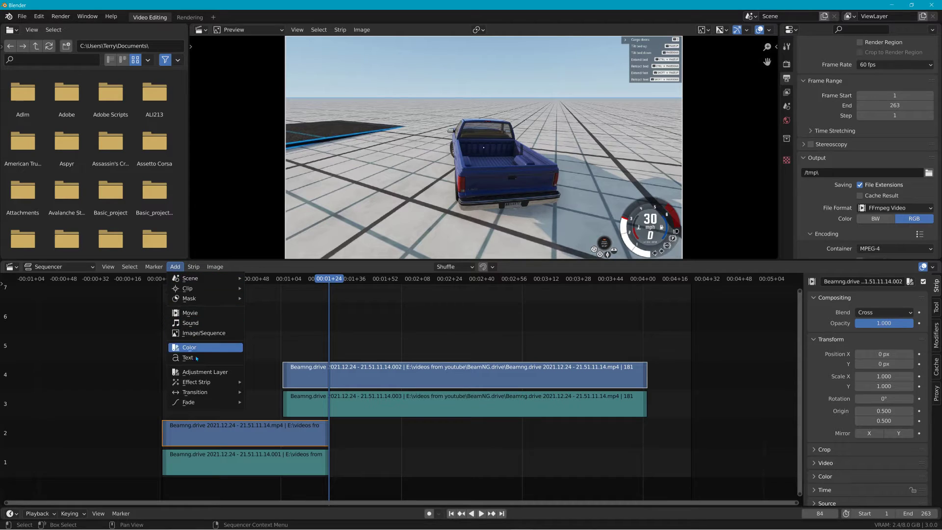
pyautogui.moveTo(209, 393)
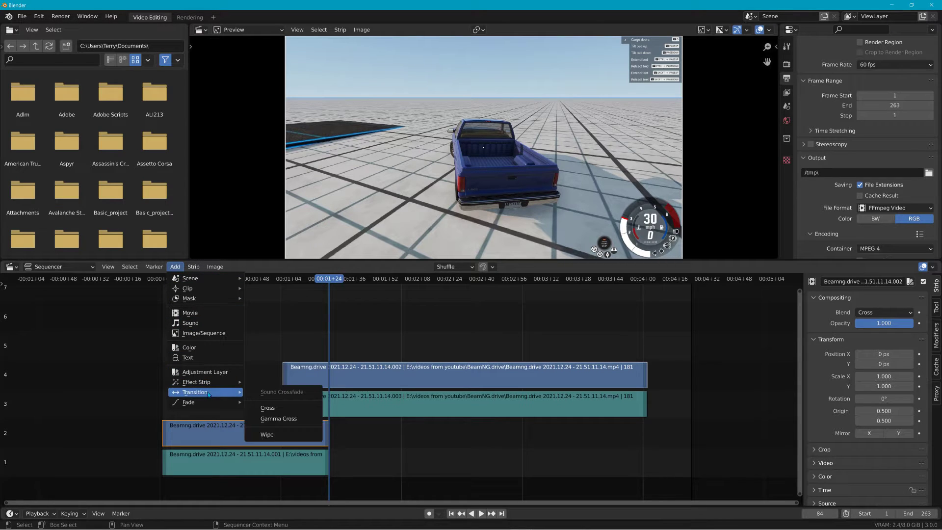
pyautogui.click(275, 409)
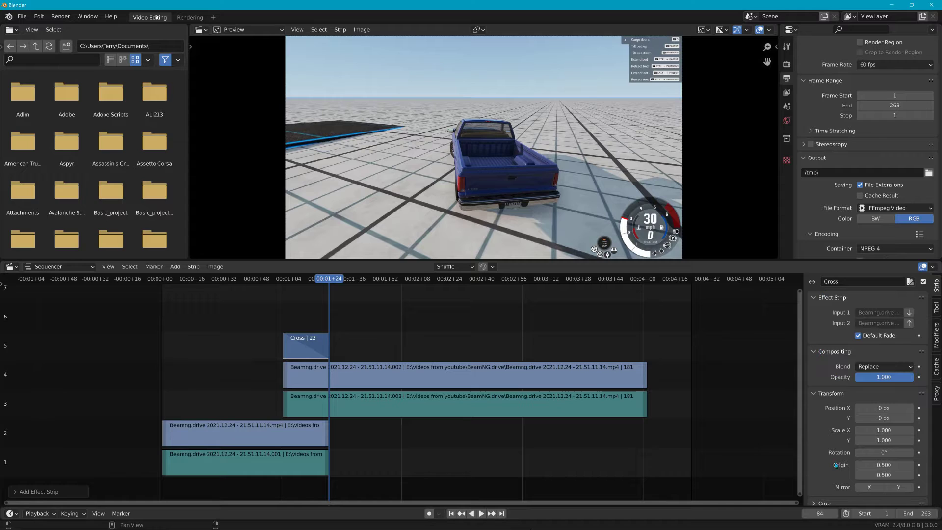
# Step: Check the Cross strip's blend options, preview the transition at frame 66 and delete the Cross strip
pyautogui.scroll(-1, 863, 395)
pyautogui.click(881, 346)
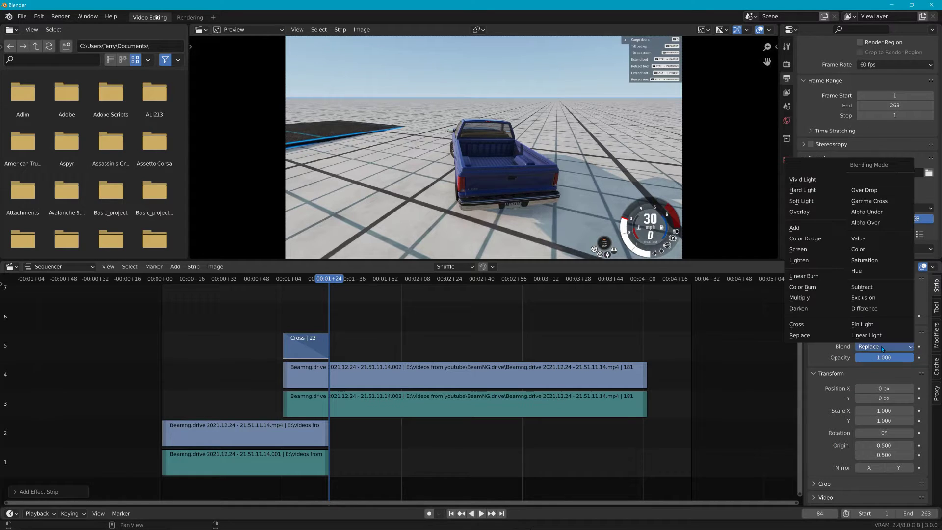
pyautogui.click(883, 347)
pyautogui.moveTo(325, 284); pyautogui.dragTo(293, 285)
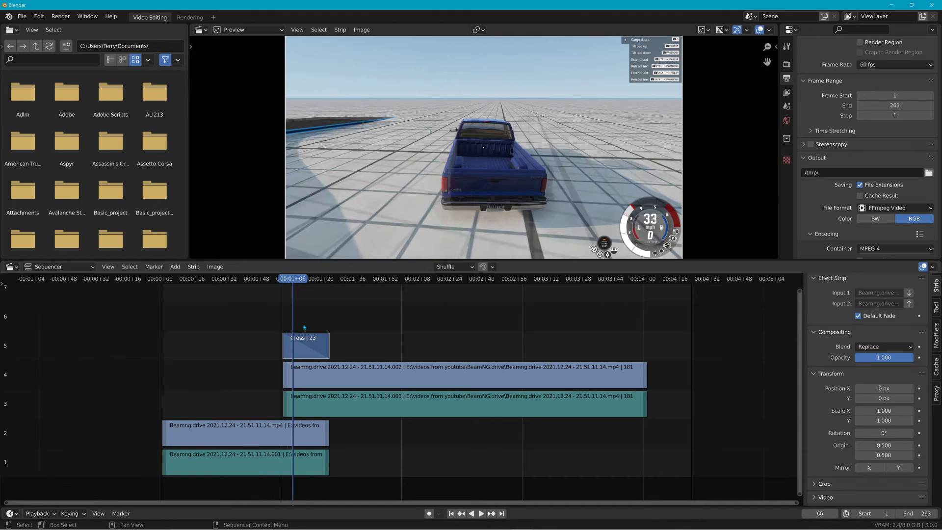
pyautogui.press('Delete')
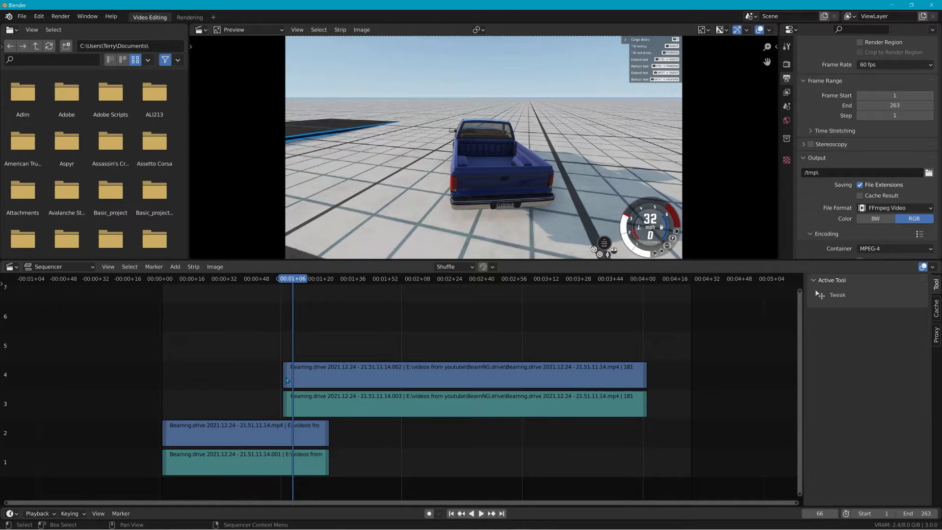
# Step: Add a Wipe transition between the movie strips on channels 2 and 4, with its transition type set to Iris
pyautogui.click(271, 434)
pyautogui.keyDown('shift'); pyautogui.click(311, 374); pyautogui.keyUp('shift')
pyautogui.click(238, 435)
pyautogui.keyDown('shift'); pyautogui.click(314, 377); pyautogui.keyUp('shift')
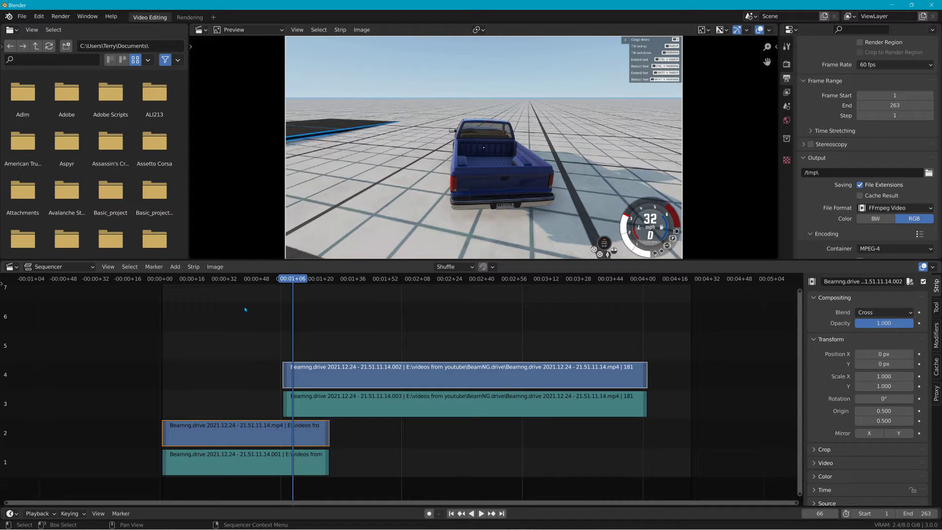
pyautogui.click(174, 267)
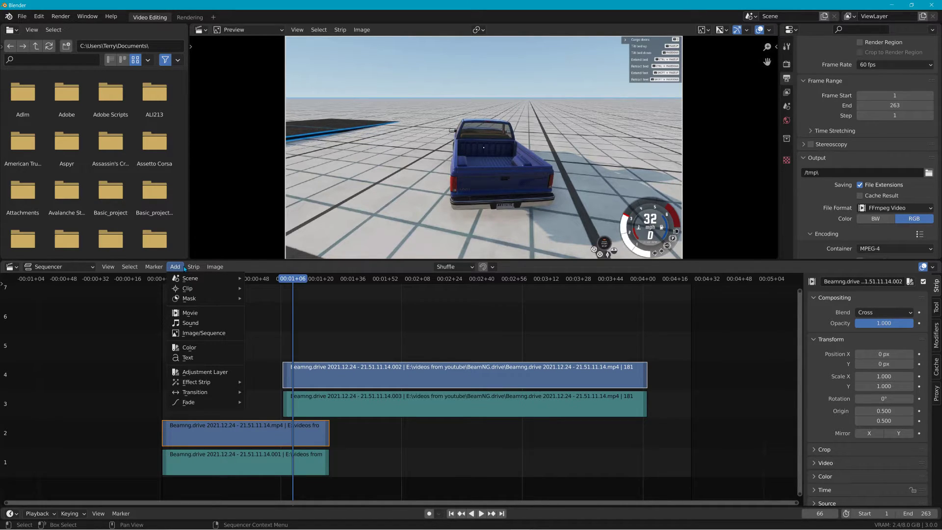
pyautogui.moveTo(200, 383)
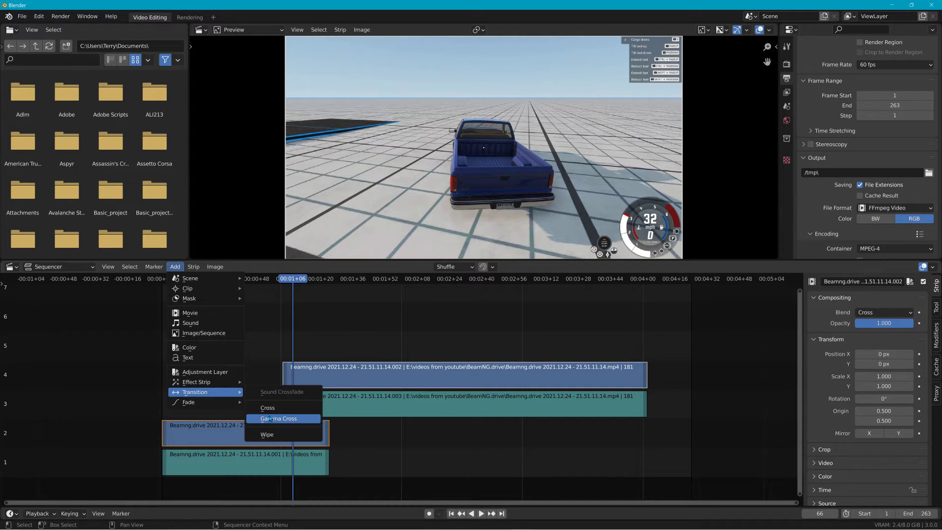
pyautogui.click(274, 435)
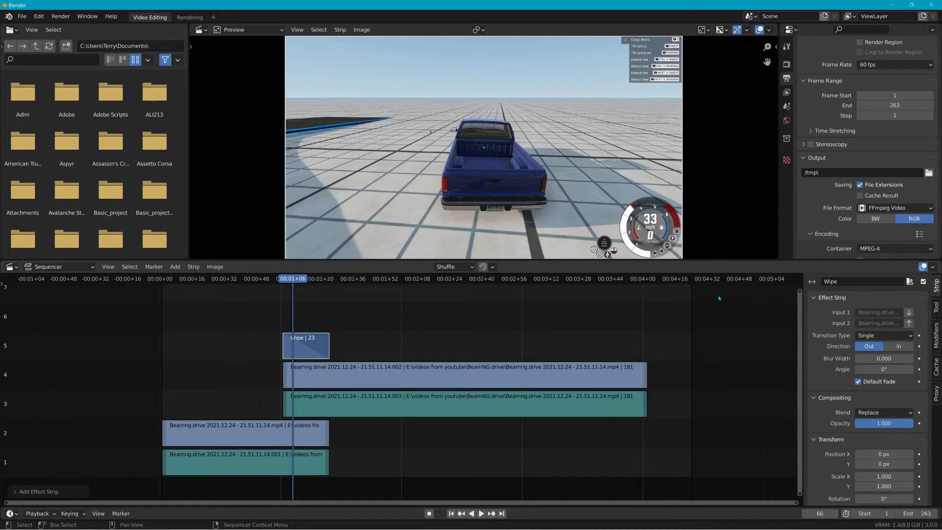
pyautogui.click(878, 336)
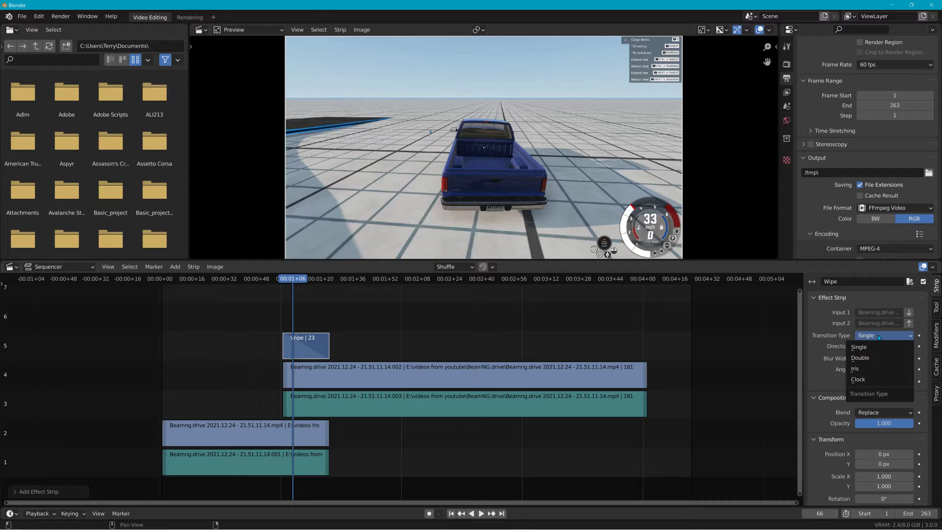
pyautogui.click(878, 369)
# Step: Add a text strip at frame 7 and slide it on channel 3 to start with the first clip
pyautogui.moveTo(298, 282); pyautogui.dragTo(174, 324)
pyautogui.click(176, 267)
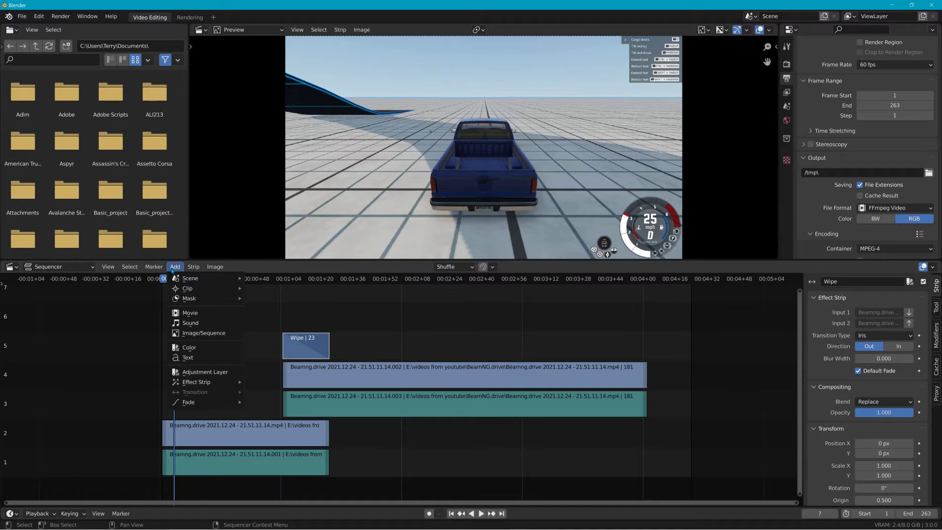
pyautogui.click(194, 358)
pyautogui.moveTo(219, 405); pyautogui.dragTo(206, 405)
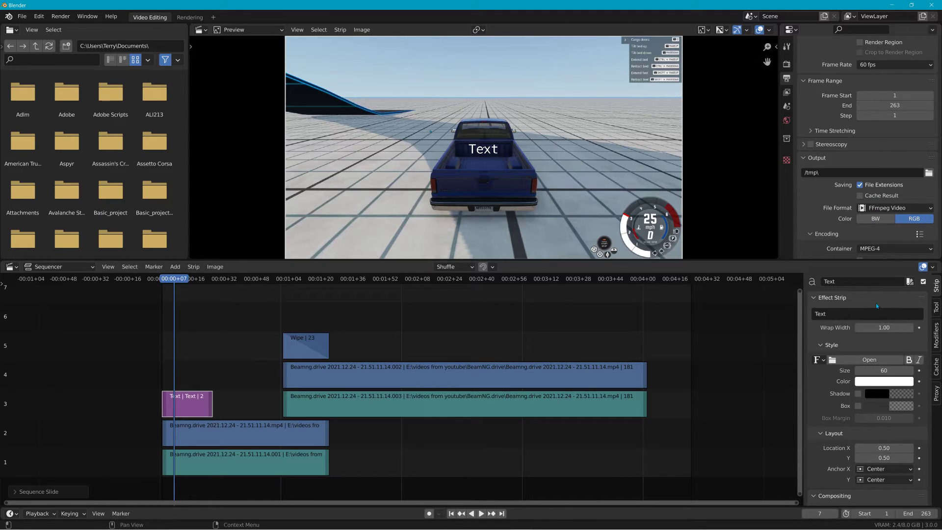
# Step: Set the text's location to X 0.49 and Y 0.87, and play back the start of the sequence to check it
pyautogui.moveTo(881, 446); pyautogui.dragTo(932, 456)
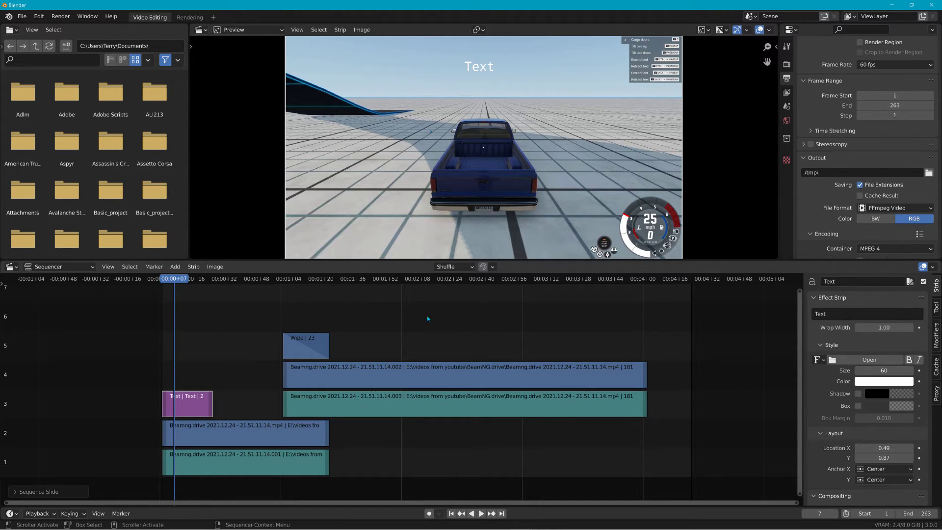
pyautogui.press('space')
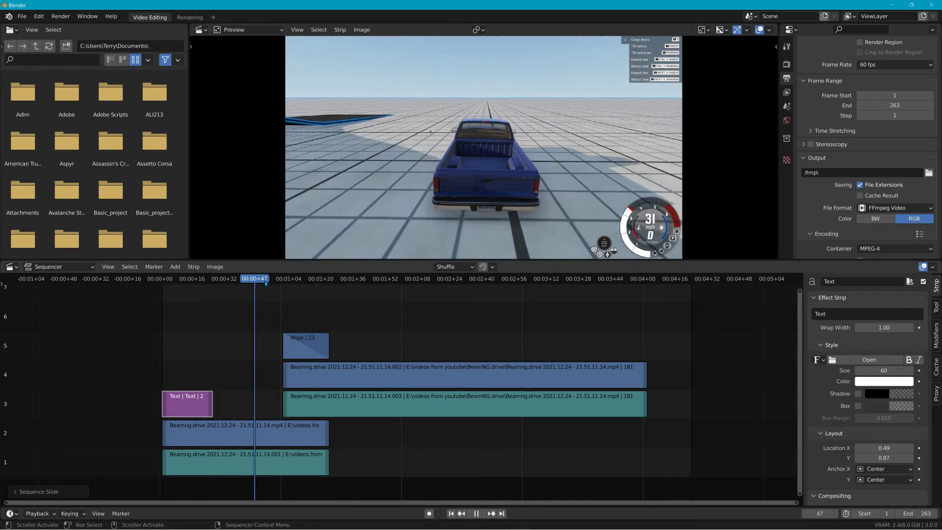
pyautogui.moveTo(122, 304); pyautogui.dragTo(172, 317)
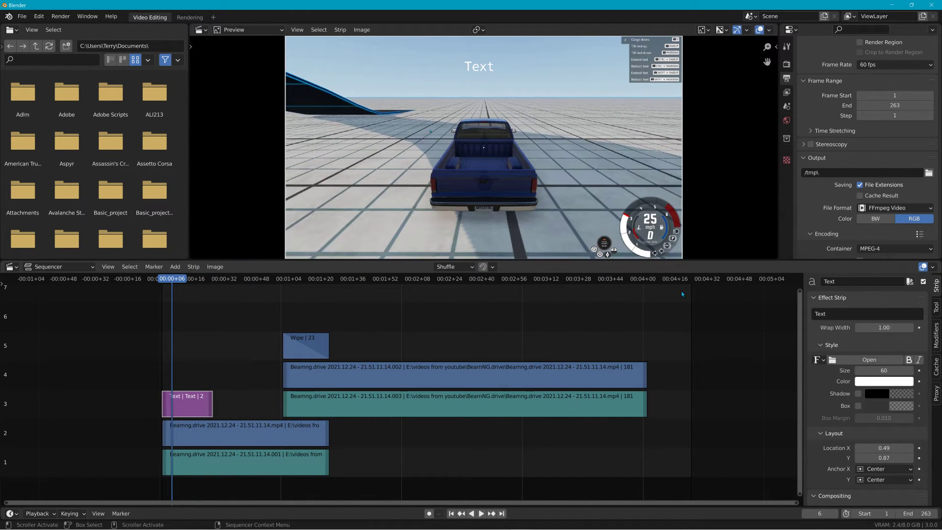
# Step: Set the frame range's end to 242 and check the output settings below it
pyautogui.moveTo(895, 105); pyautogui.dragTo(886, 105)
pyautogui.scroll(-1, 884, 212)
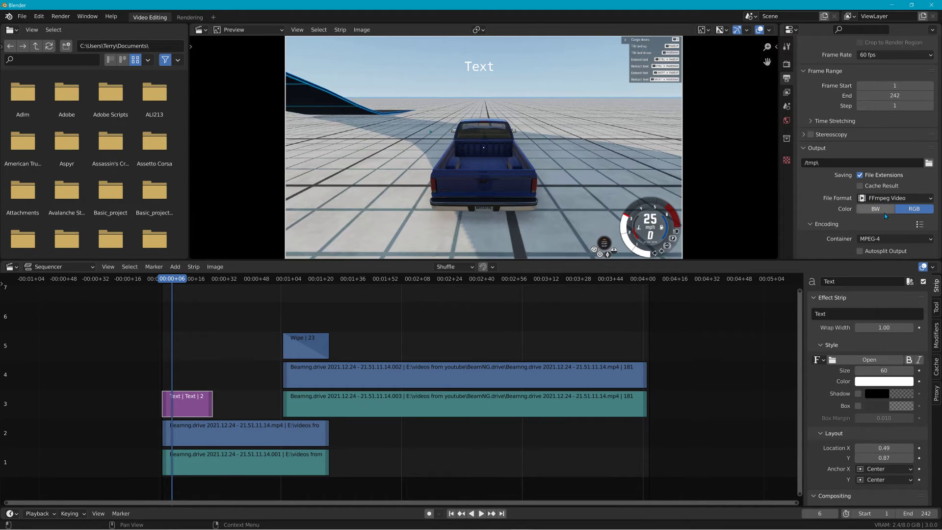
pyautogui.scroll(-2, 885, 213)
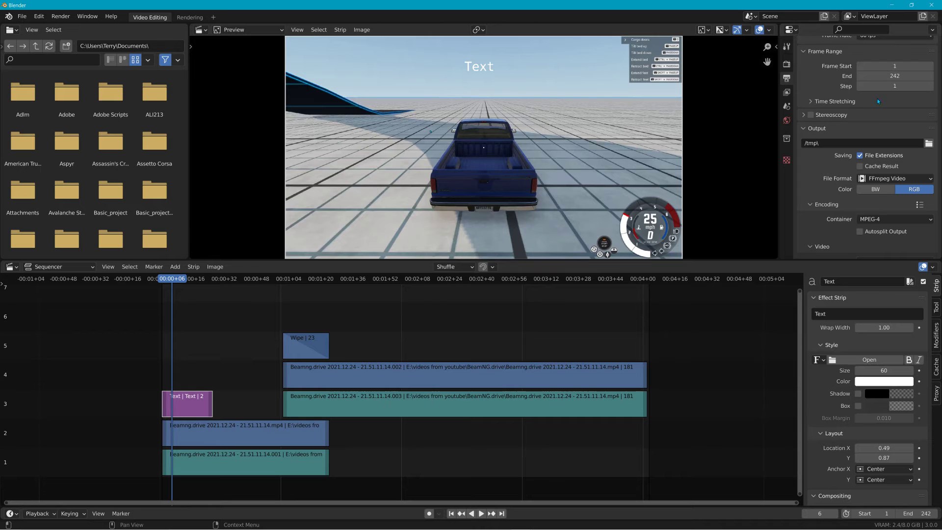
# Step: Minimize Blender, view the output folder tmp on drive C: in File Explorer, and close the folder window
pyautogui.click(890, 5)
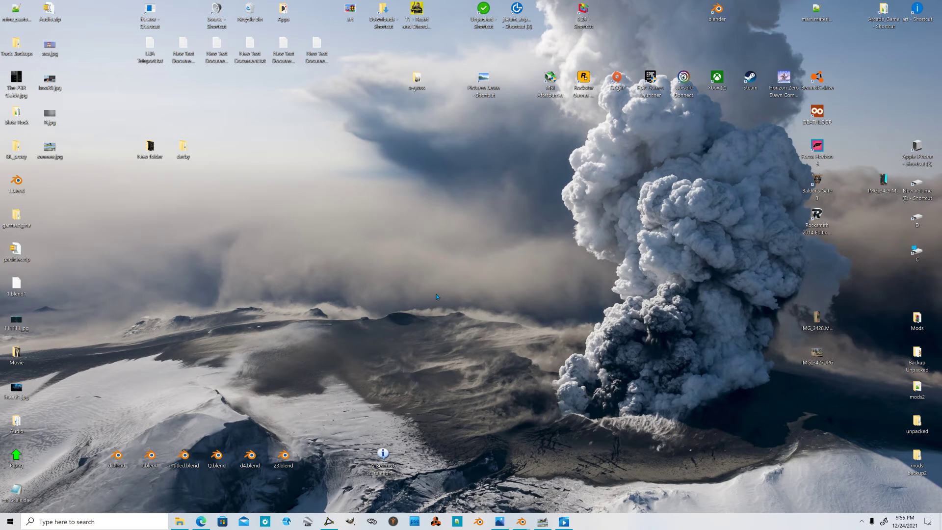
pyautogui.click(180, 522)
pyautogui.click(120, 402)
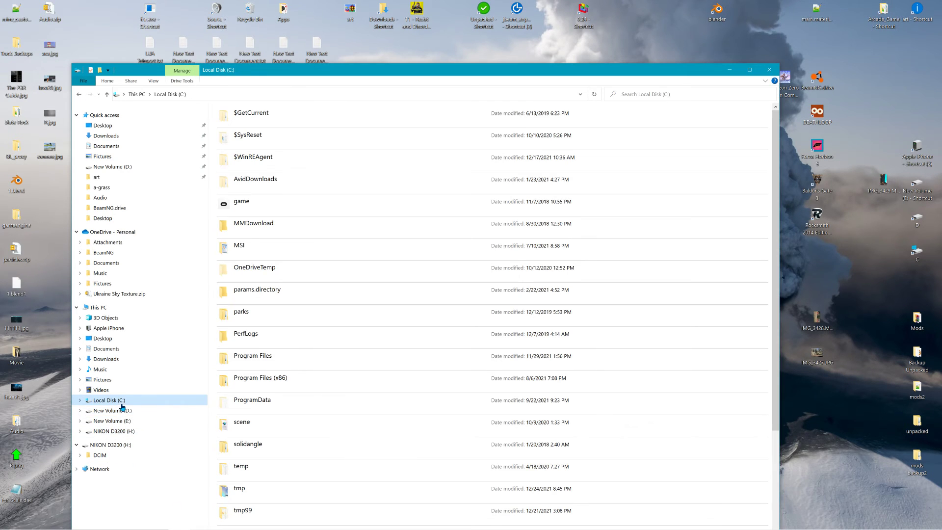
pyautogui.doubleClick(246, 489)
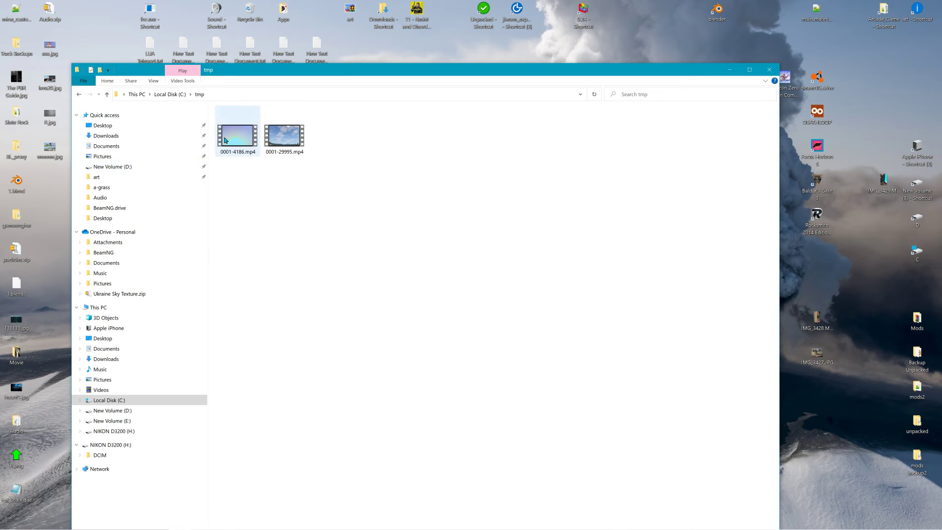
pyautogui.click(768, 69)
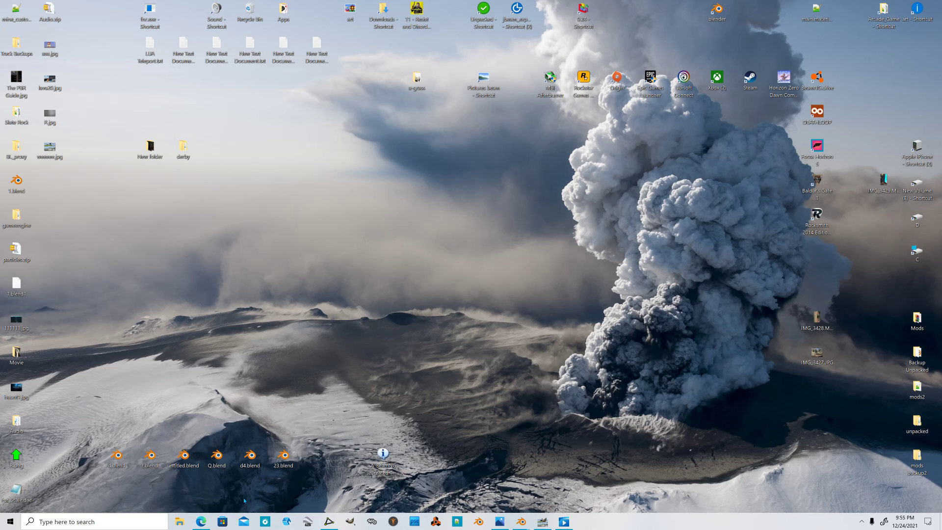
# Step: Switch to the YouTube page open in Microsoft Edge
pyautogui.moveTo(198, 525)
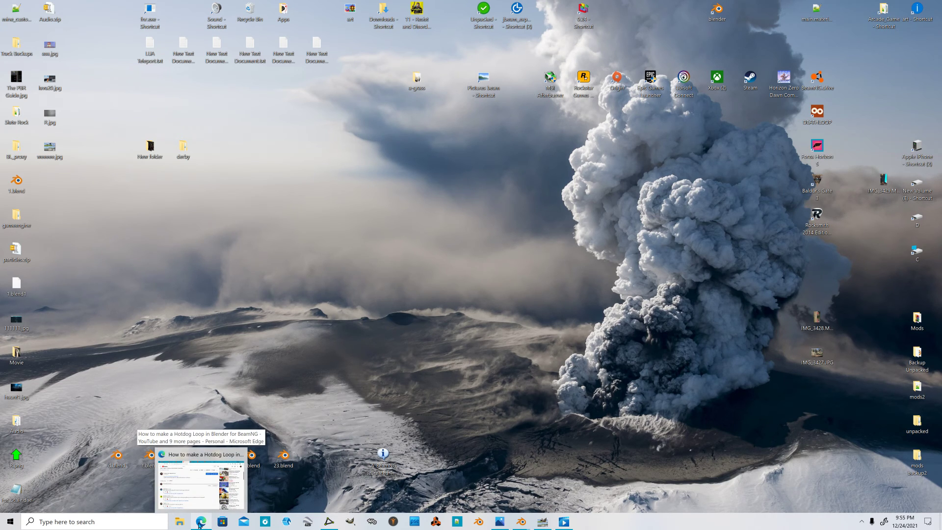
pyautogui.click(199, 525)
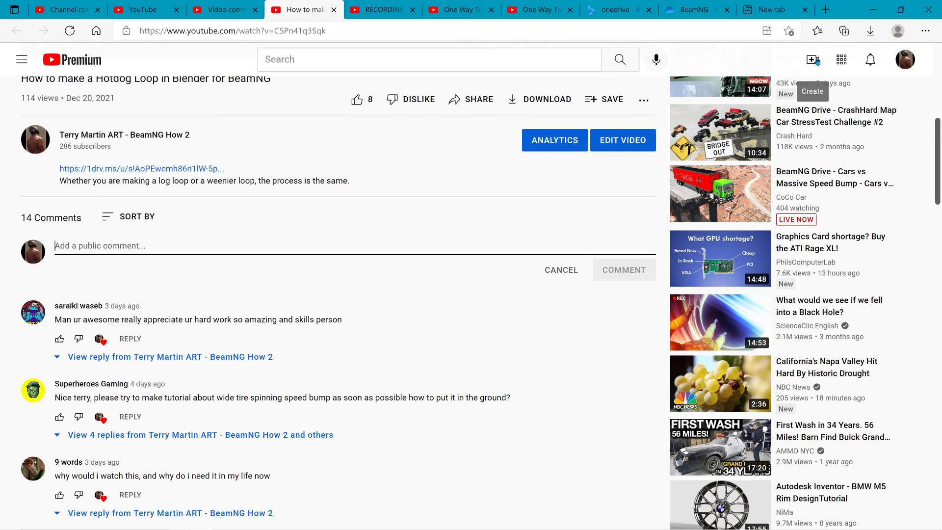